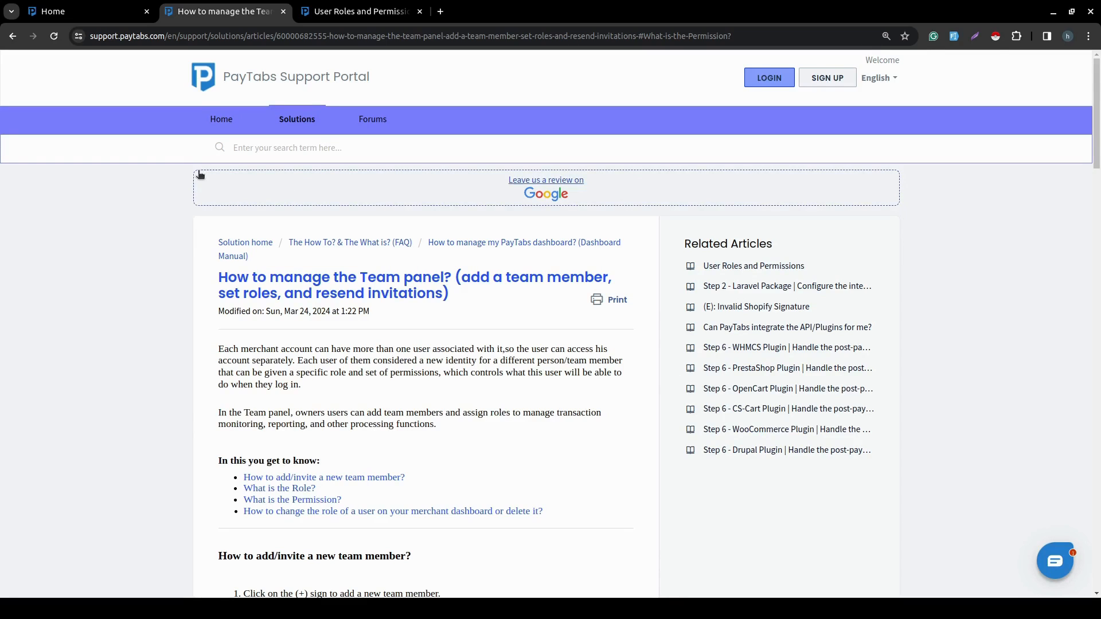
- Open the Team page of the merchant dashboard and review its team members and pending invitations
{"action": "left_click", "coordinate": [90, 10]}
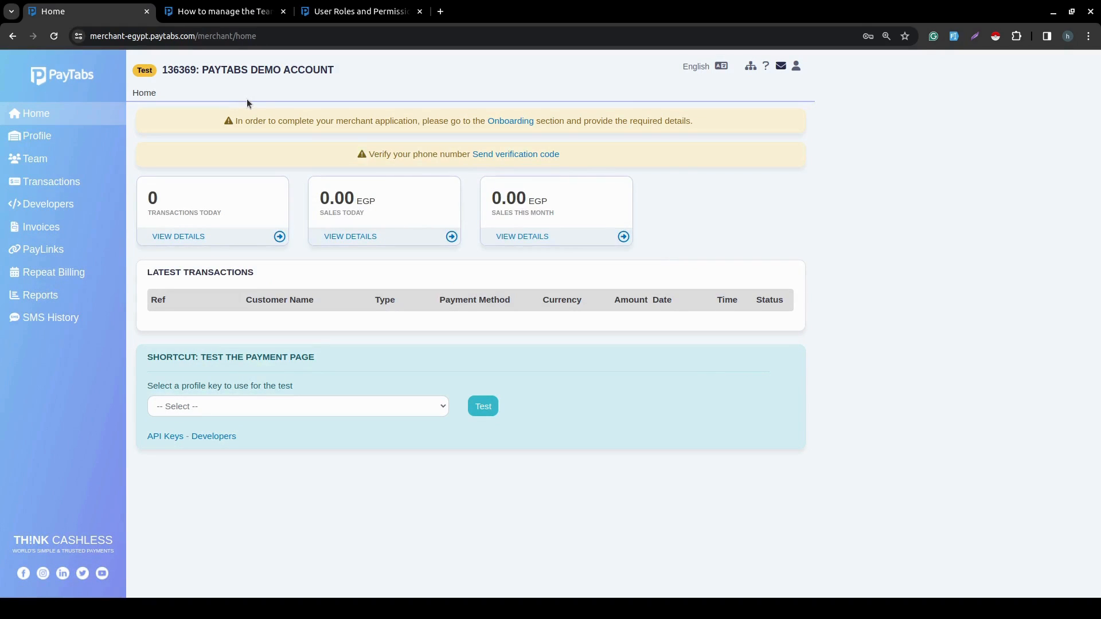
{"action": "key", "text": "ctrl+a"}
{"action": "left_click", "coordinate": [176, 85]}
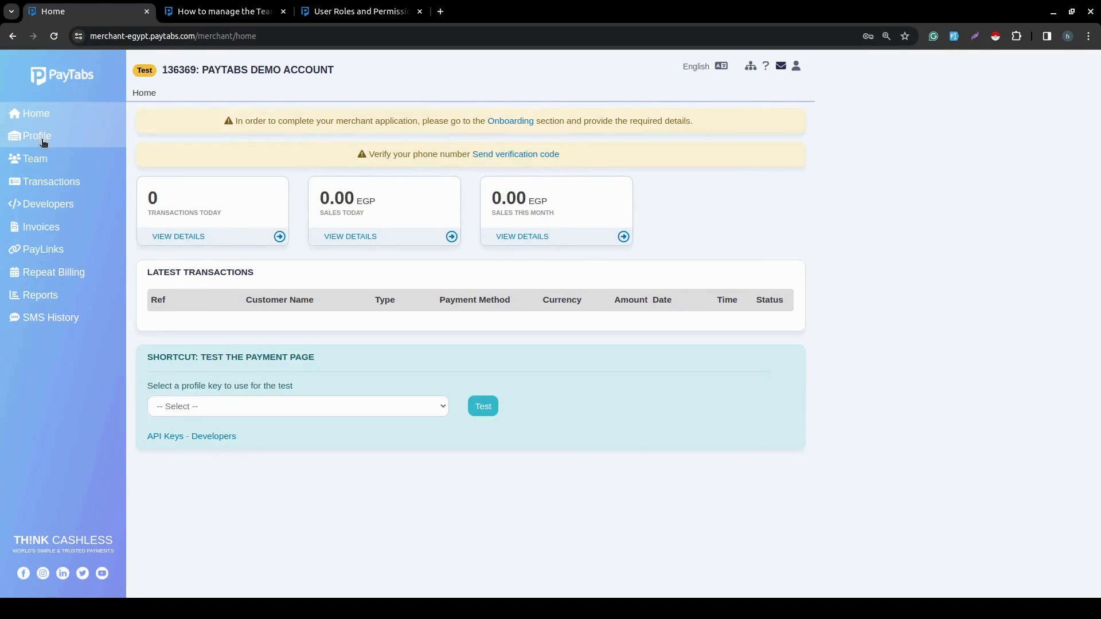
{"action": "left_click", "coordinate": [37, 163]}
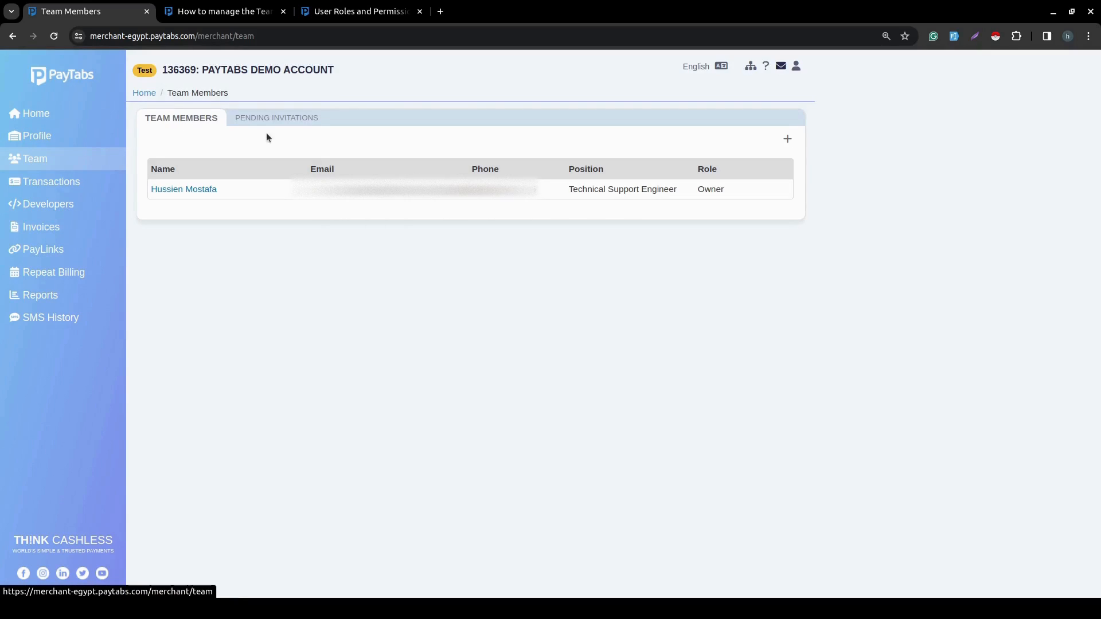
{"action": "left_click", "coordinate": [295, 118]}
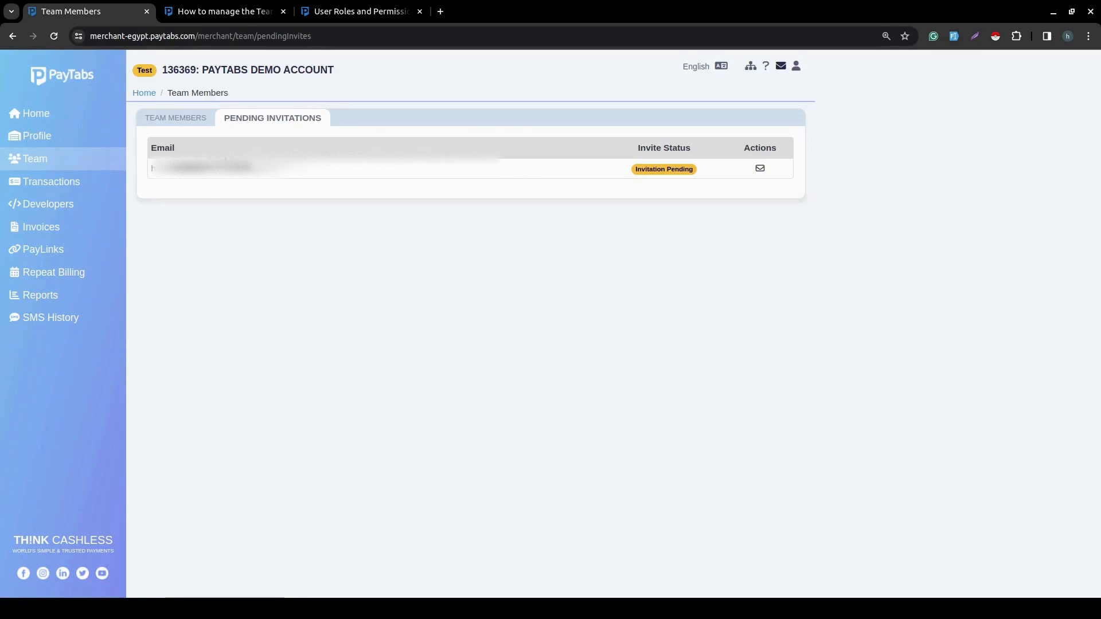
{"action": "left_click", "coordinate": [189, 120]}
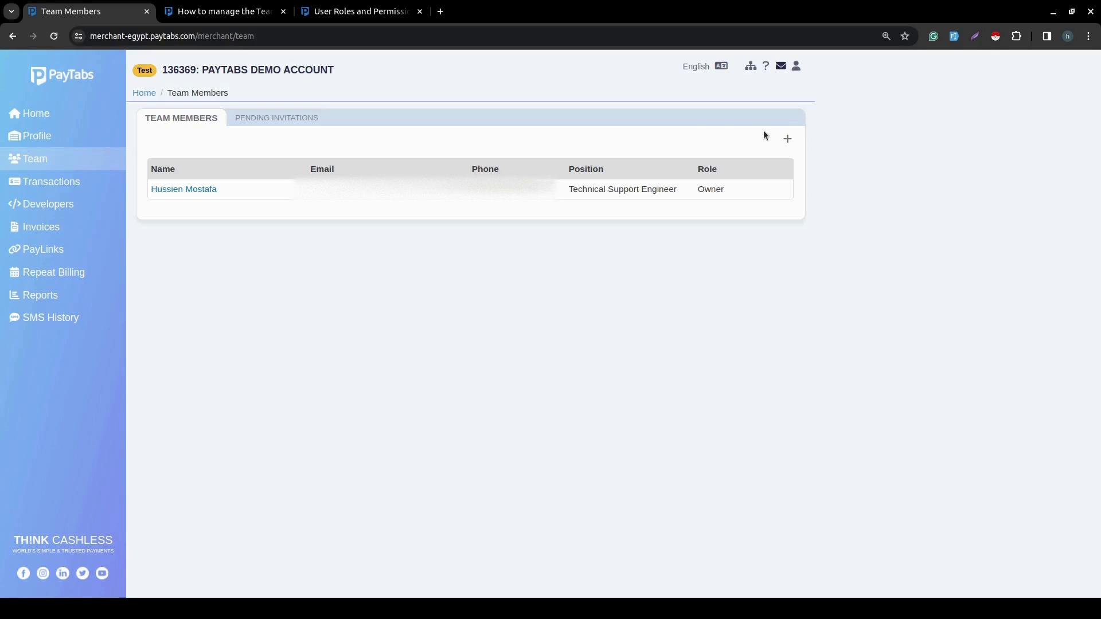
- Start adding a new team member by entering a test e-mail address and saving it
{"action": "left_click", "coordinate": [789, 139]}
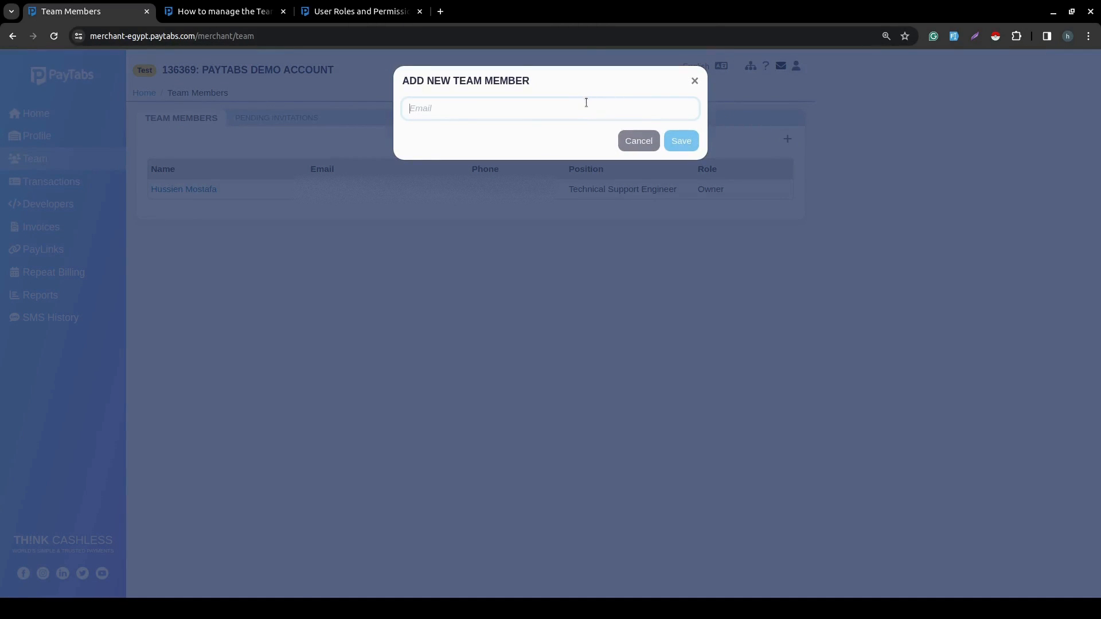
{"action": "left_click", "coordinate": [586, 102]}
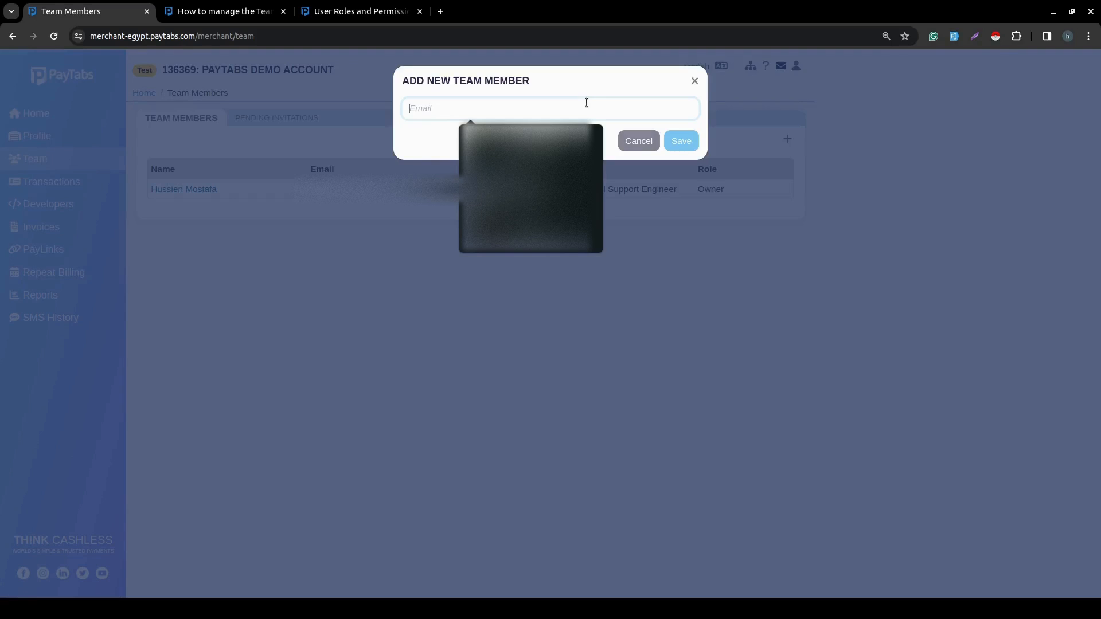
{"action": "type", "text": "test"}
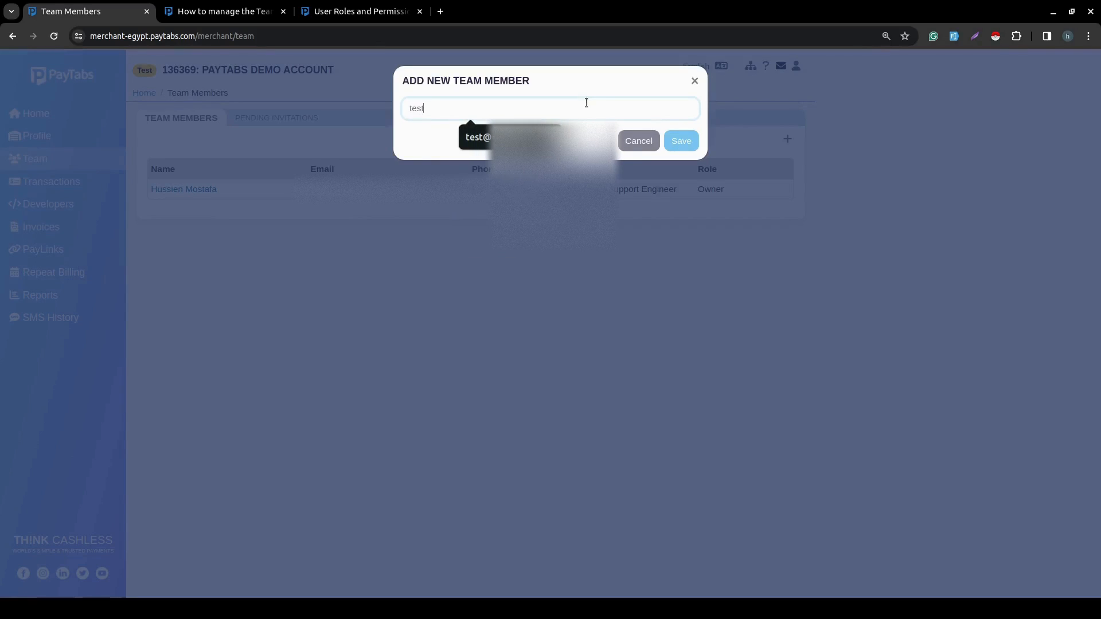
{"action": "type", "text": "!@test.co"}
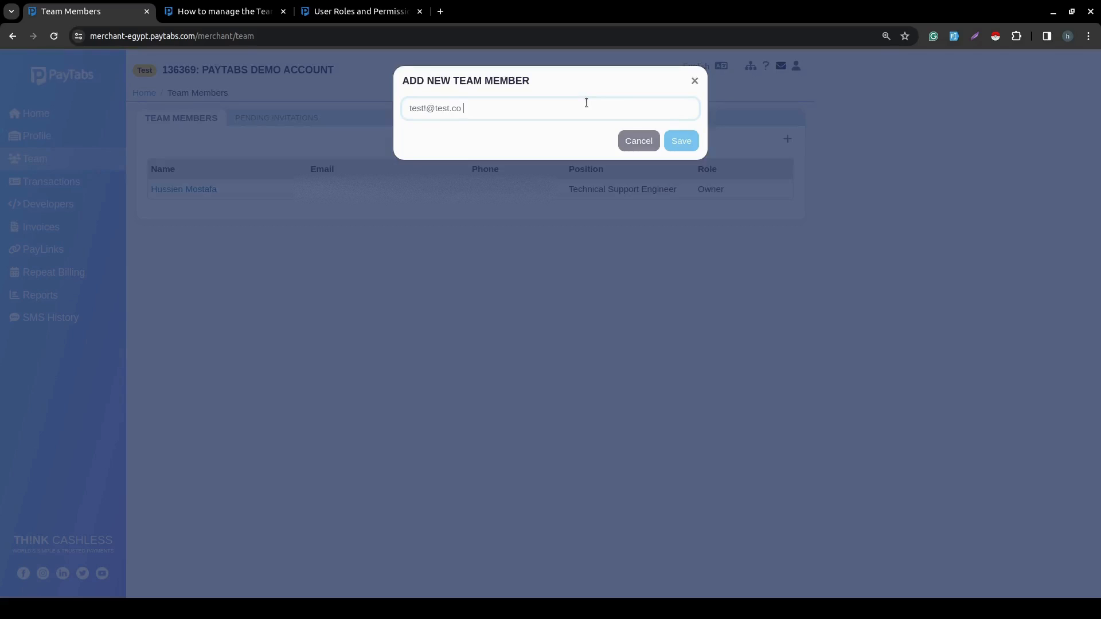
{"action": "key", "text": "BackSpace"}
{"action": "key", "text": "BackSpace"}
{"action": "type", "text": "com"}
{"action": "left_click", "coordinate": [688, 138]}
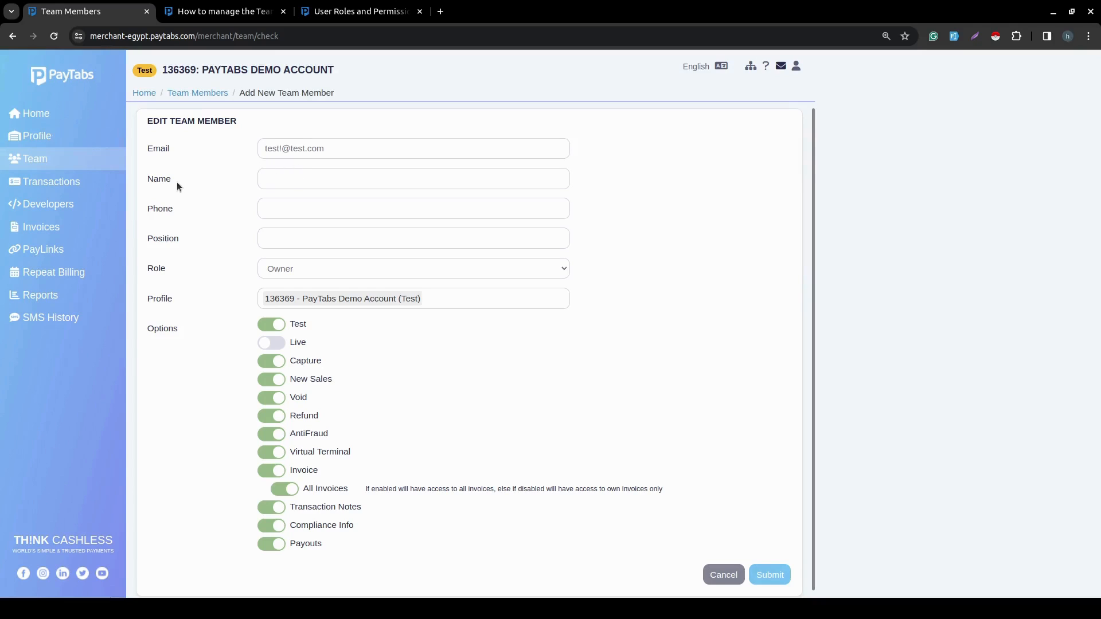
- Review the available roles and the permissions table in the User Roles and Permissions article
{"action": "left_click", "coordinate": [258, 182]}
{"action": "left_click", "coordinate": [272, 217]}
{"action": "left_click", "coordinate": [281, 240]}
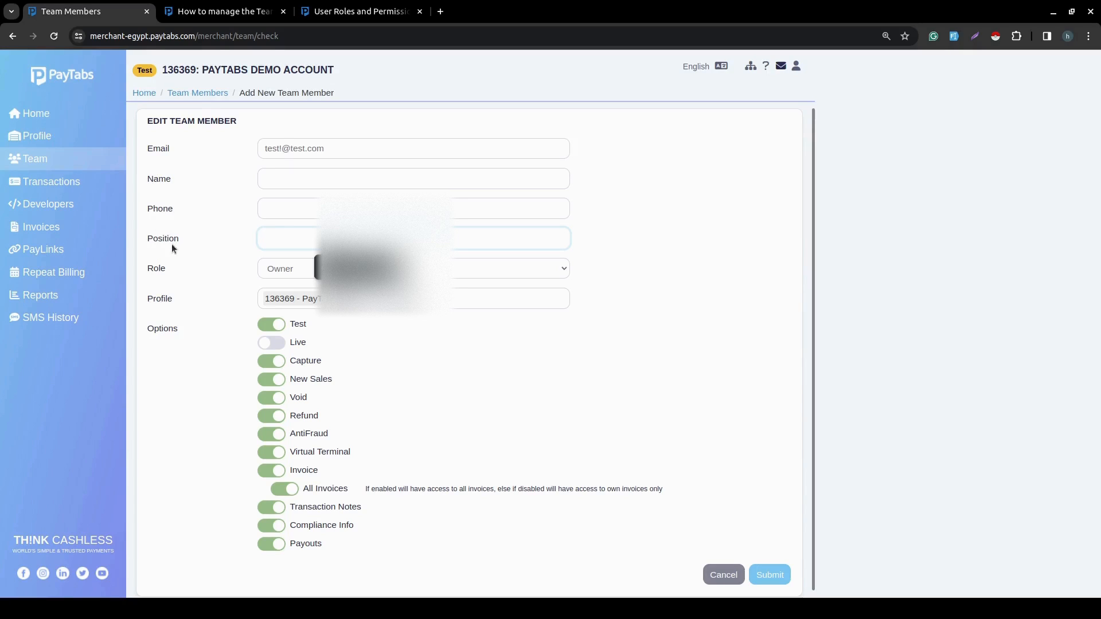
{"action": "left_click", "coordinate": [165, 265]}
{"action": "left_click", "coordinate": [326, 268]}
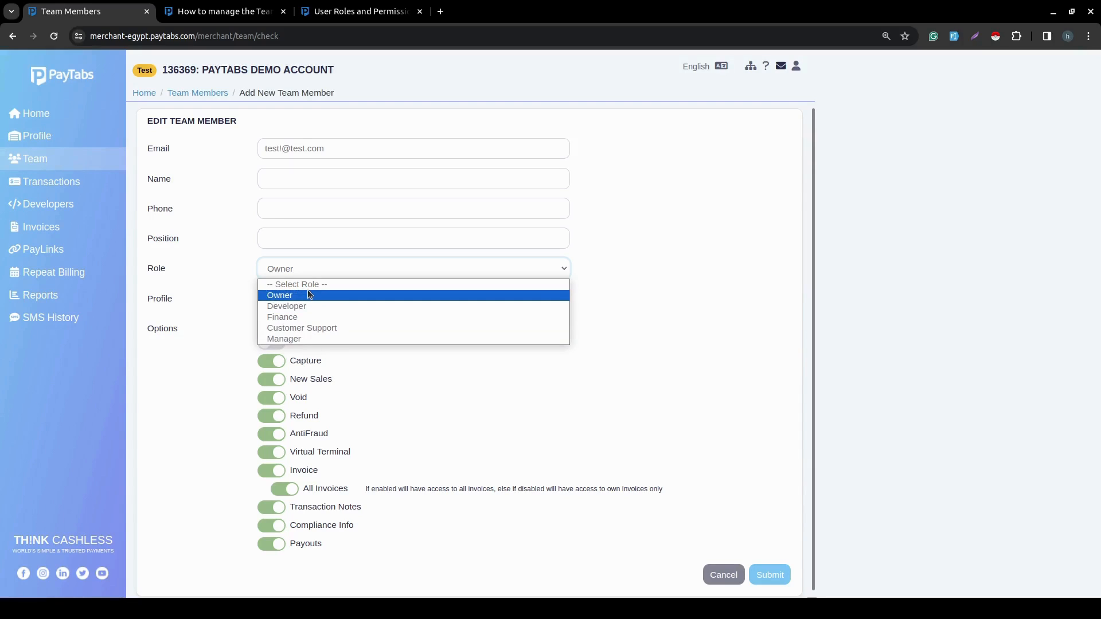
{"action": "left_click", "coordinate": [359, 11]}
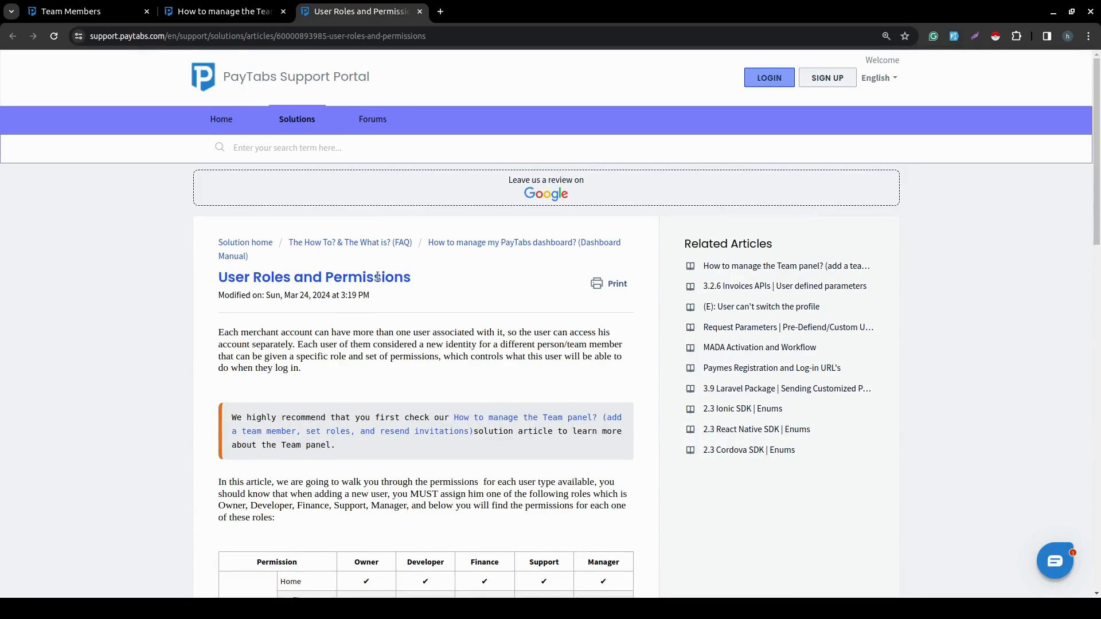
{"action": "scroll", "coordinate": [321, 310], "scroll_direction": "down", "scroll_amount": 1}
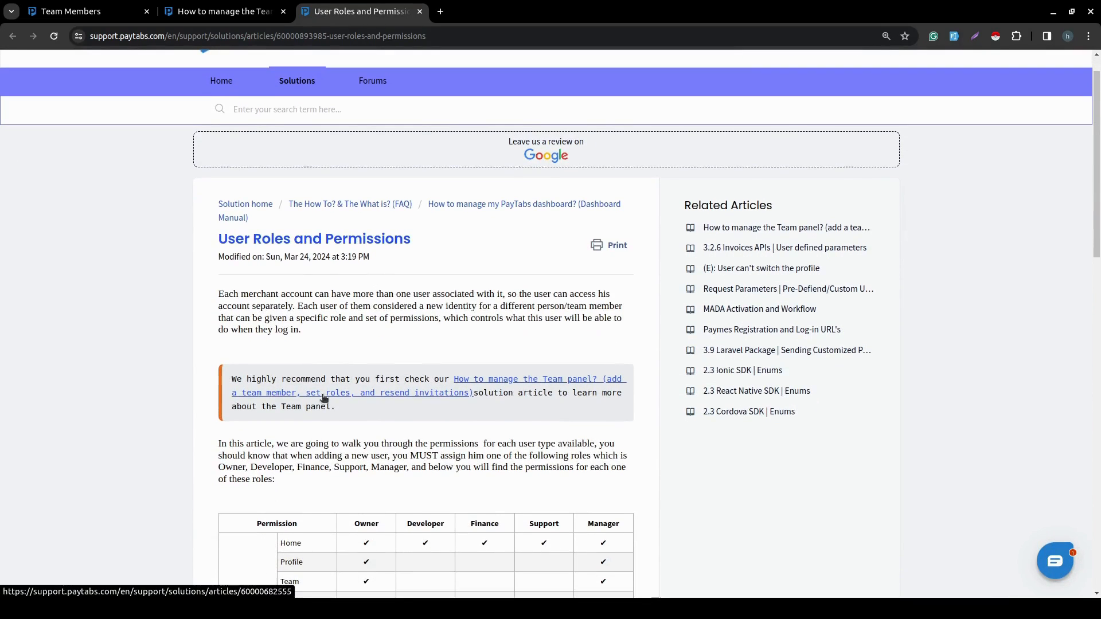
{"action": "scroll", "coordinate": [289, 427], "scroll_direction": "down", "scroll_amount": 3}
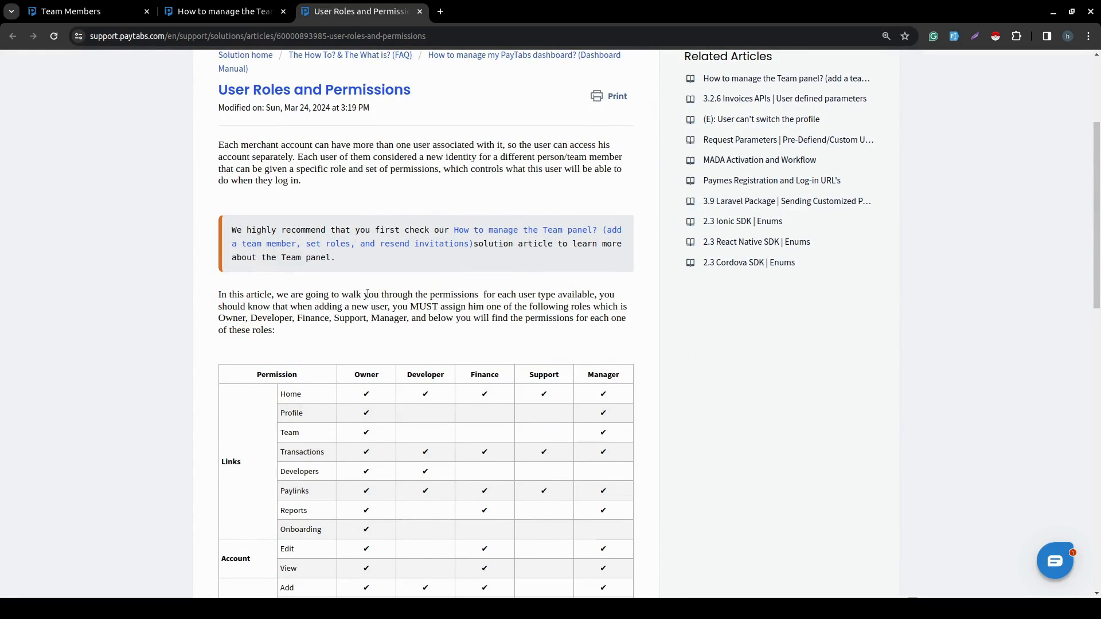
{"action": "left_click", "coordinate": [76, 15]}
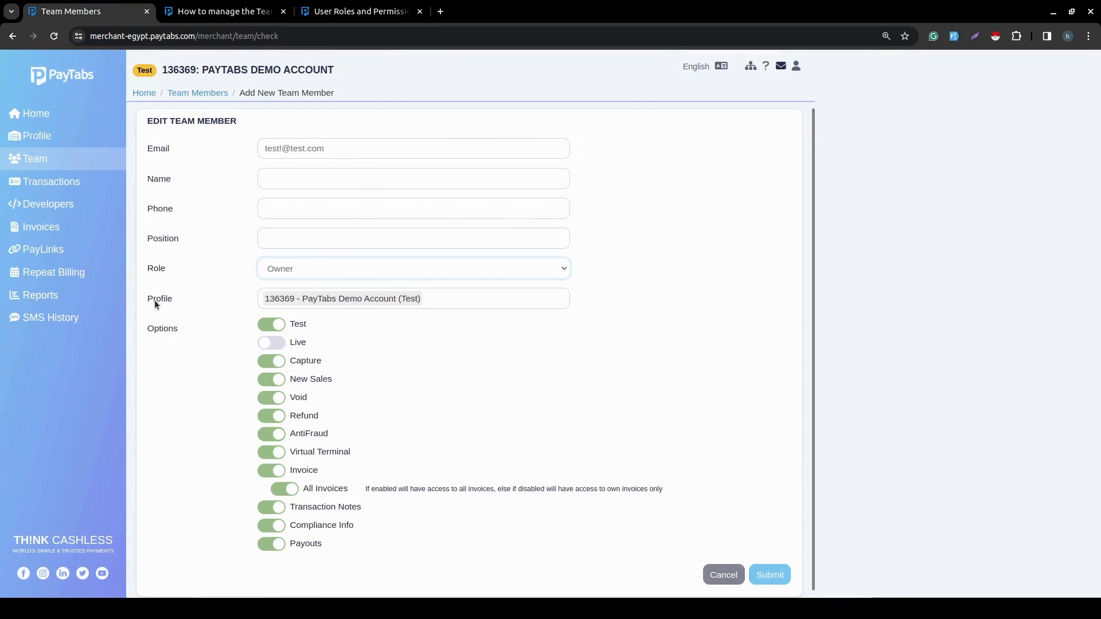
- Add the 92346 - Technical Support Testing (Live) profile to the member's profiles
{"action": "left_click", "coordinate": [475, 298]}
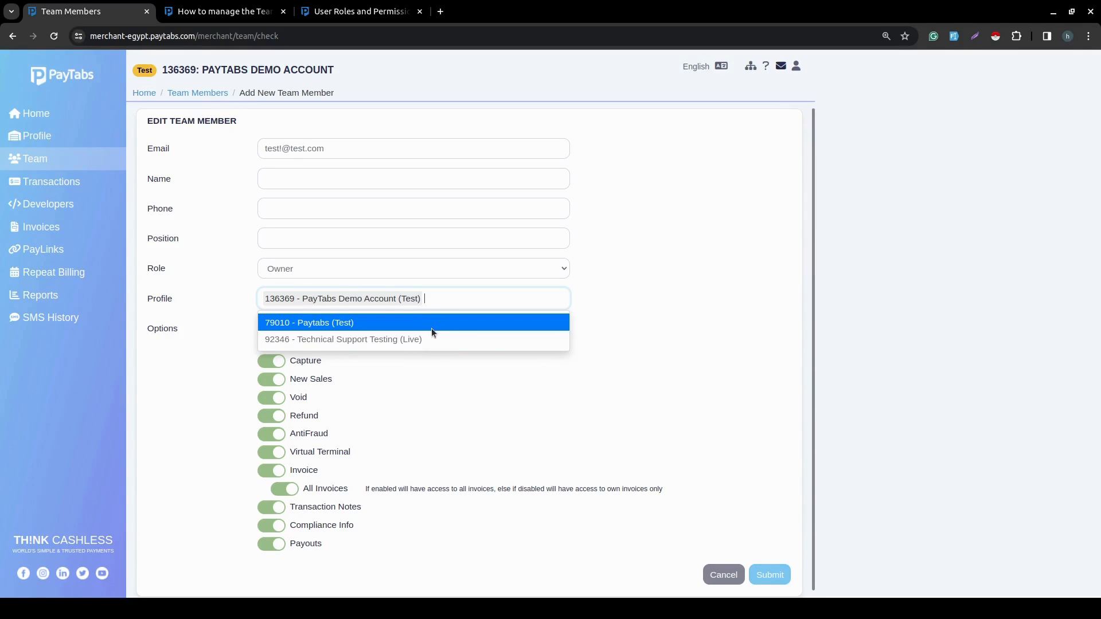
{"action": "left_click", "coordinate": [402, 340]}
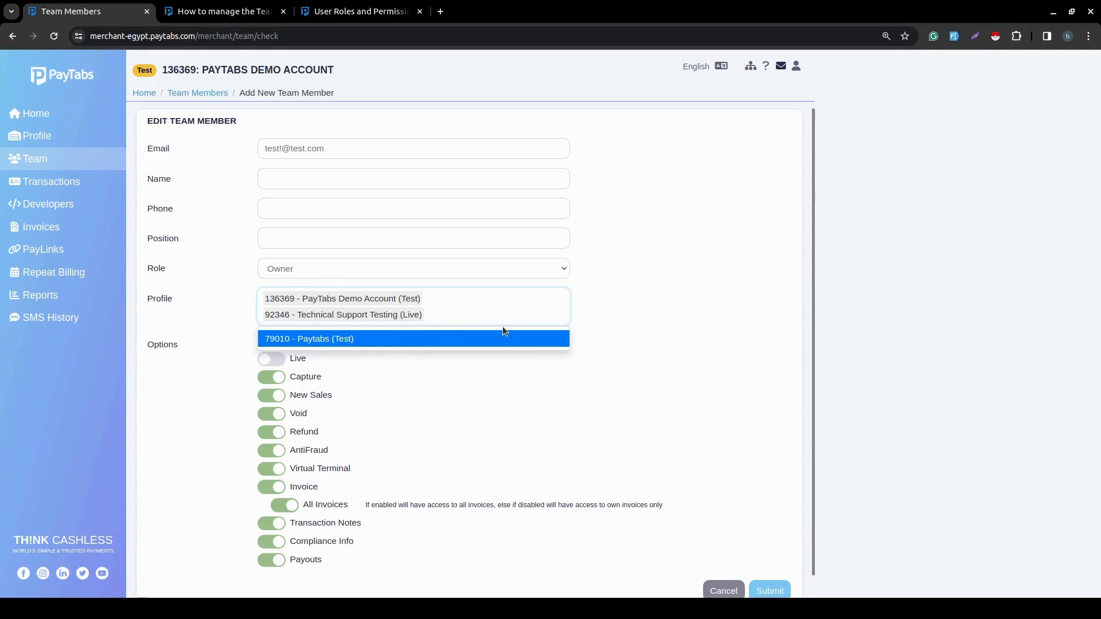
{"action": "left_click", "coordinate": [618, 315]}
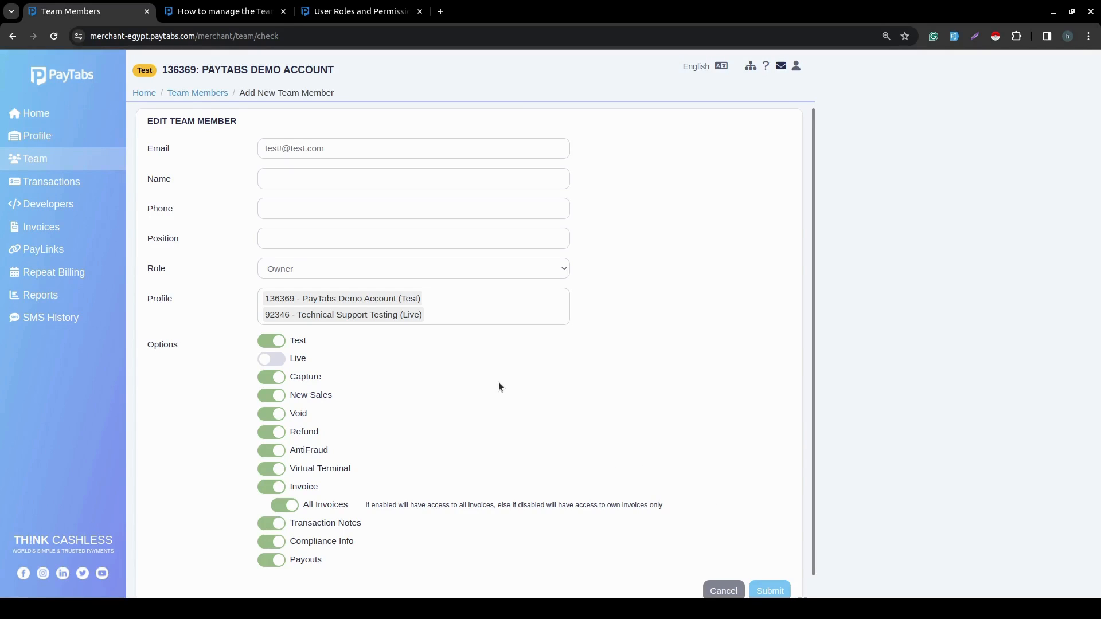
- Enable the Live option for the new member, keeping All Invoices enabled
{"action": "scroll", "coordinate": [278, 367], "scroll_direction": "down", "scroll_amount": 1}
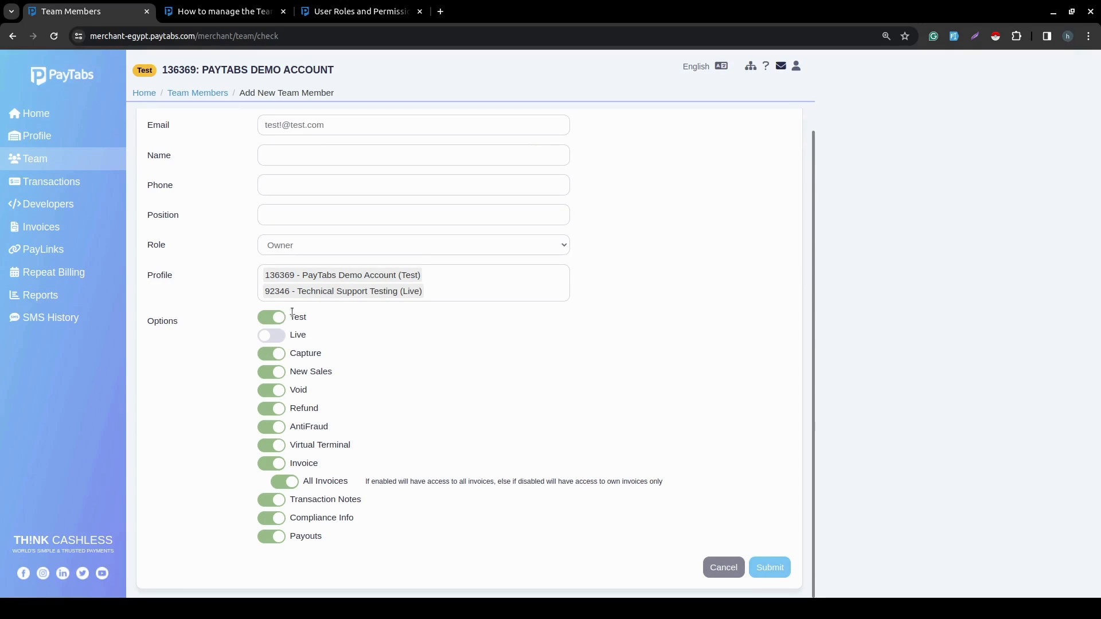
{"action": "left_click", "coordinate": [270, 337]}
{"action": "left_click", "coordinate": [297, 487]}
{"action": "left_click", "coordinate": [296, 488]}
{"action": "left_click", "coordinate": [296, 489]}
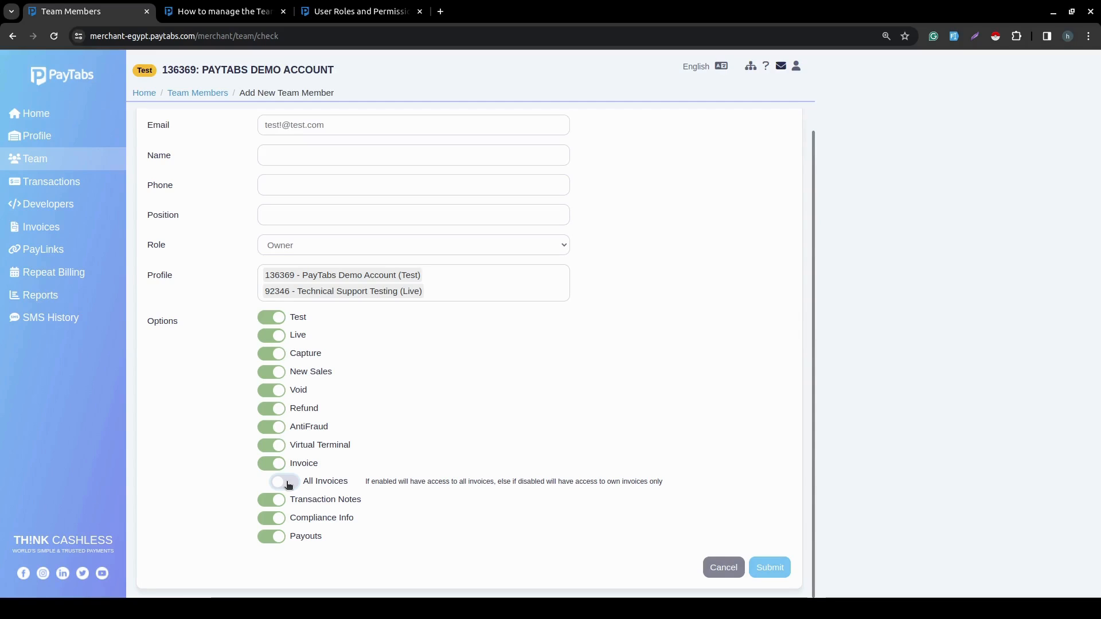
{"action": "left_click", "coordinate": [288, 485]}
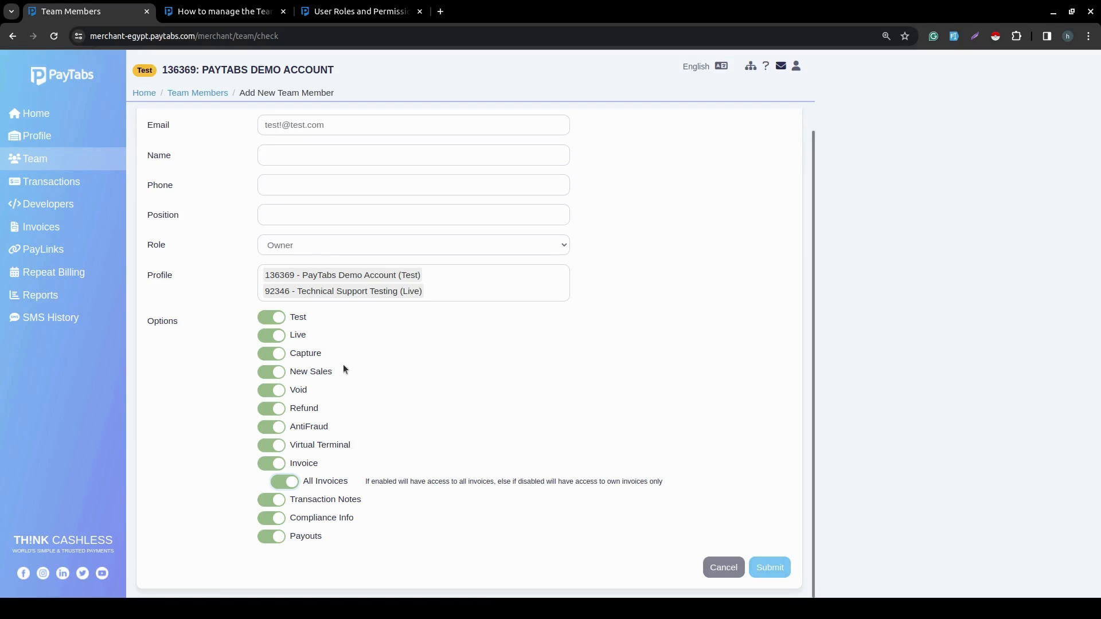
- Fill in the member's name and phone number, set the position to owner, and submit the form
{"action": "left_click", "coordinate": [272, 155]}
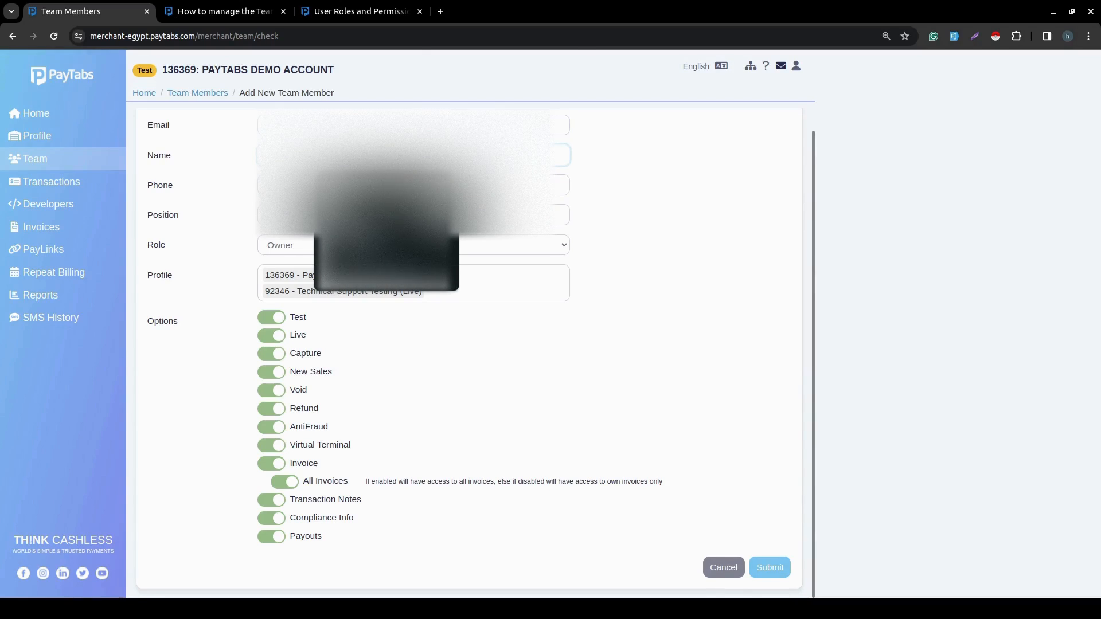
{"action": "type", "text": "test"}
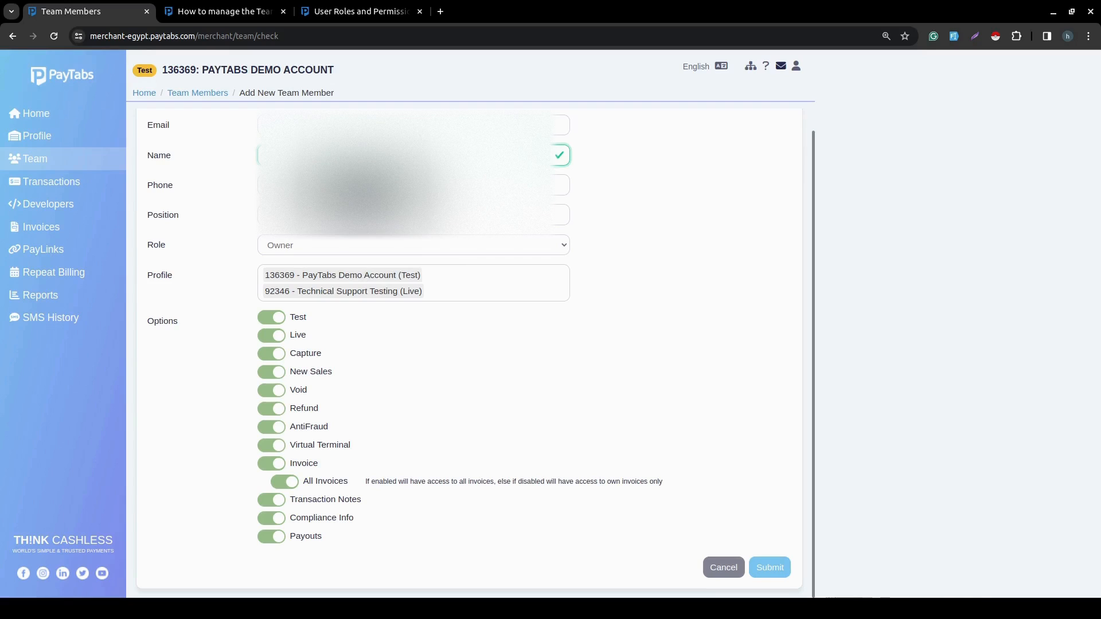
{"action": "left_click", "coordinate": [361, 186]}
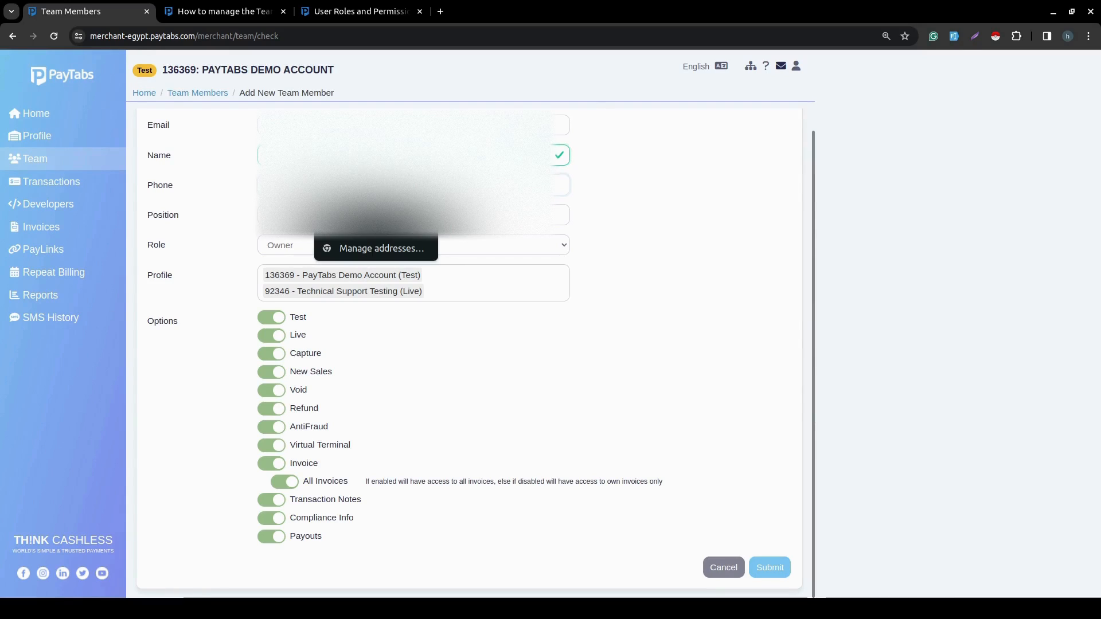
{"action": "left_click", "coordinate": [367, 219]}
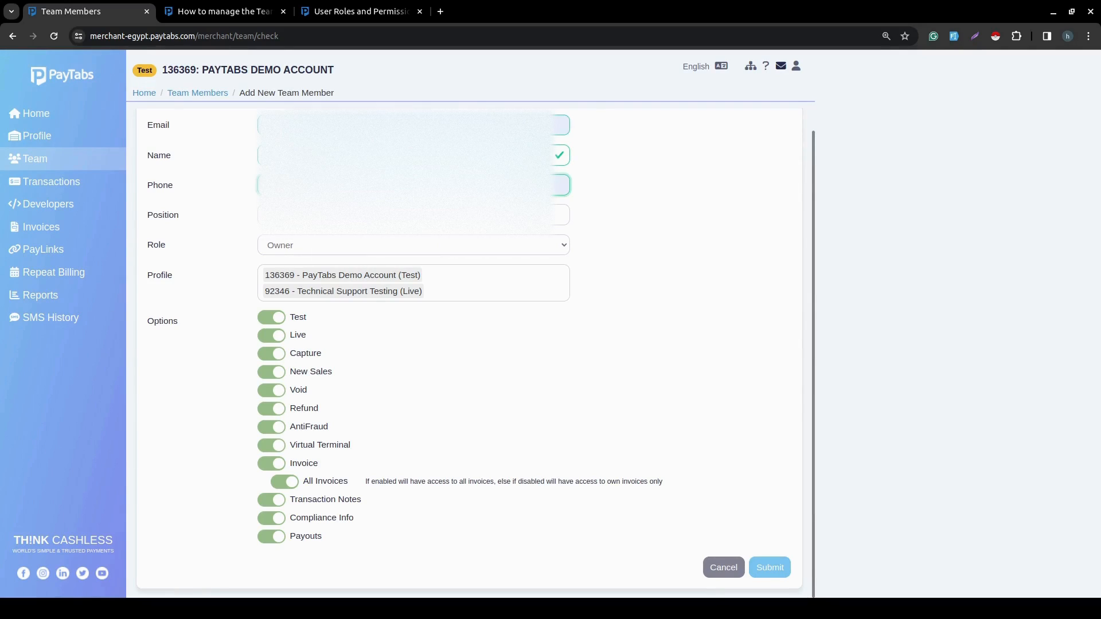
{"action": "left_click", "coordinate": [361, 125]}
{"action": "key", "text": "ctrl+a"}
{"action": "key", "text": "BackSpace"}
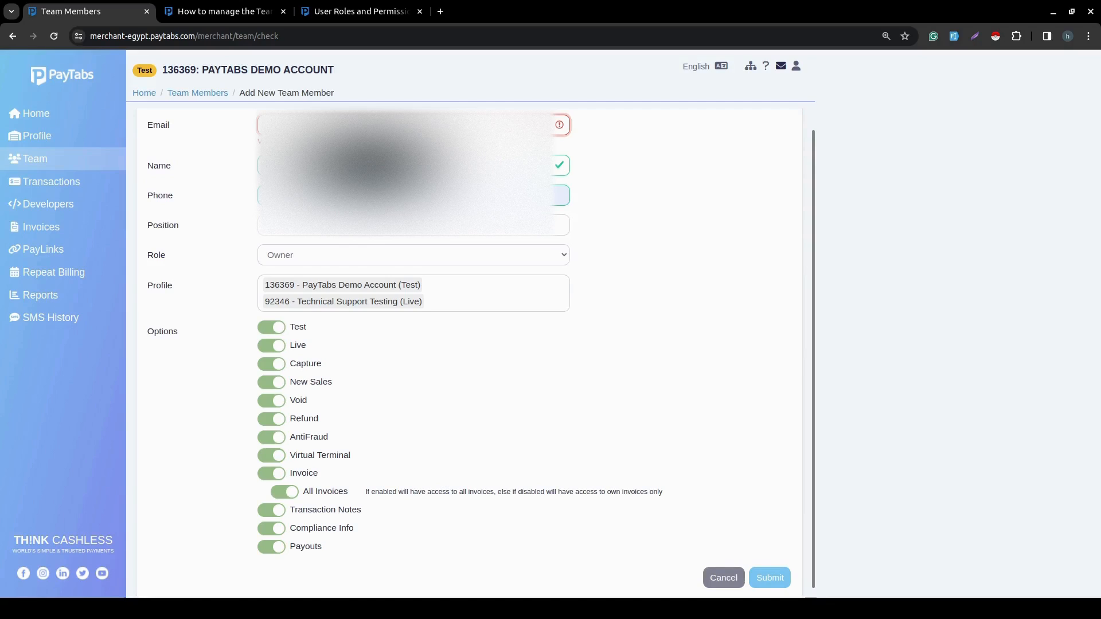
{"action": "left_click", "coordinate": [368, 159]}
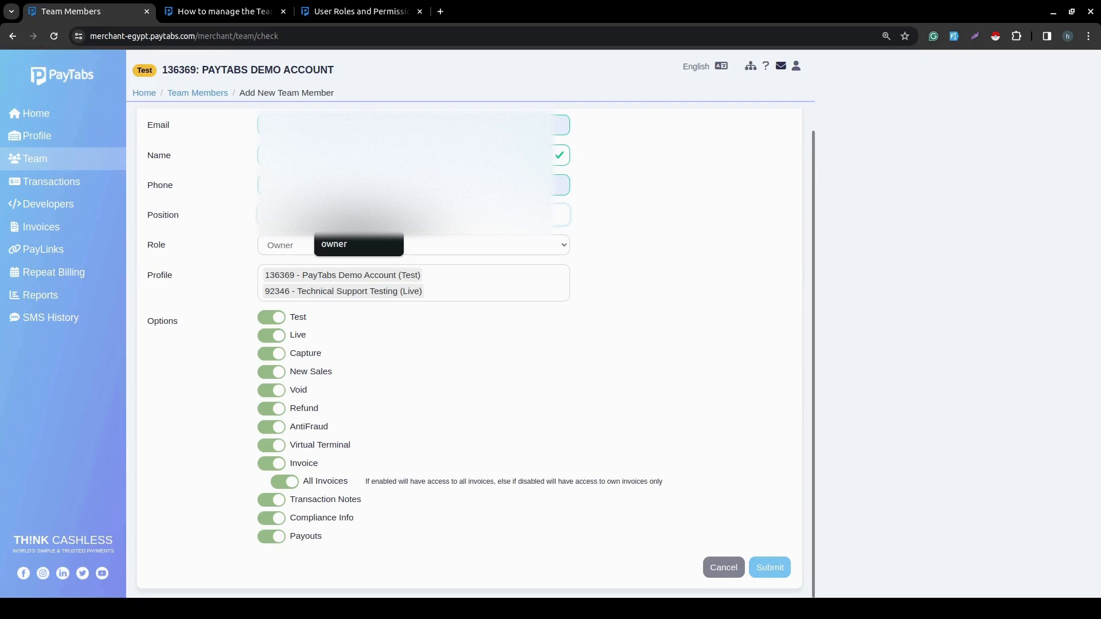
{"action": "type", "text": "owner"}
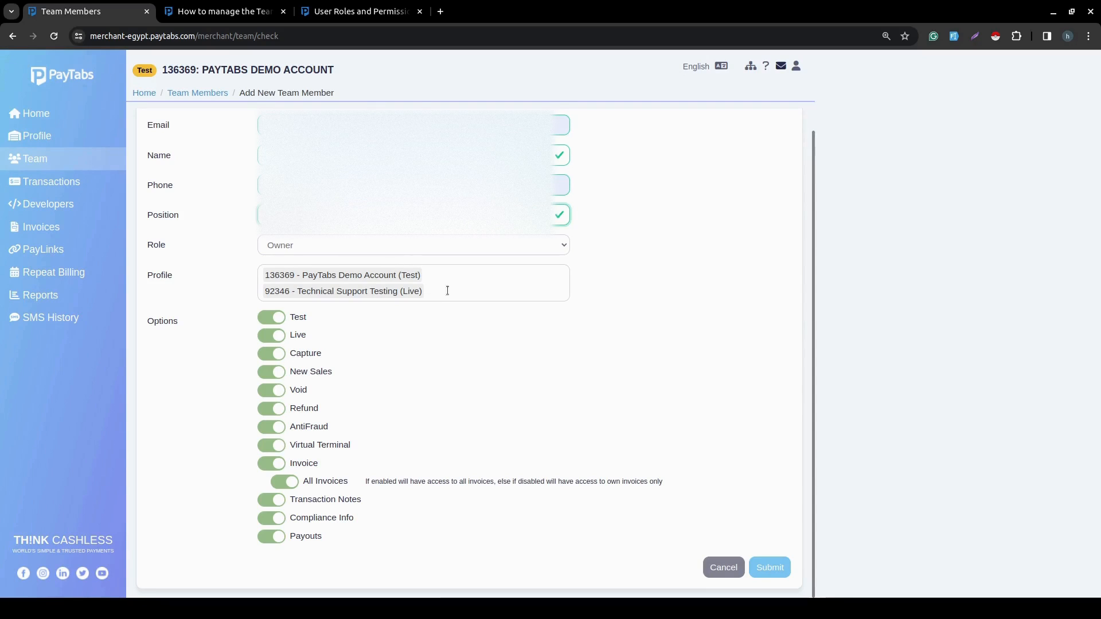
{"action": "left_click", "coordinate": [768, 568]}
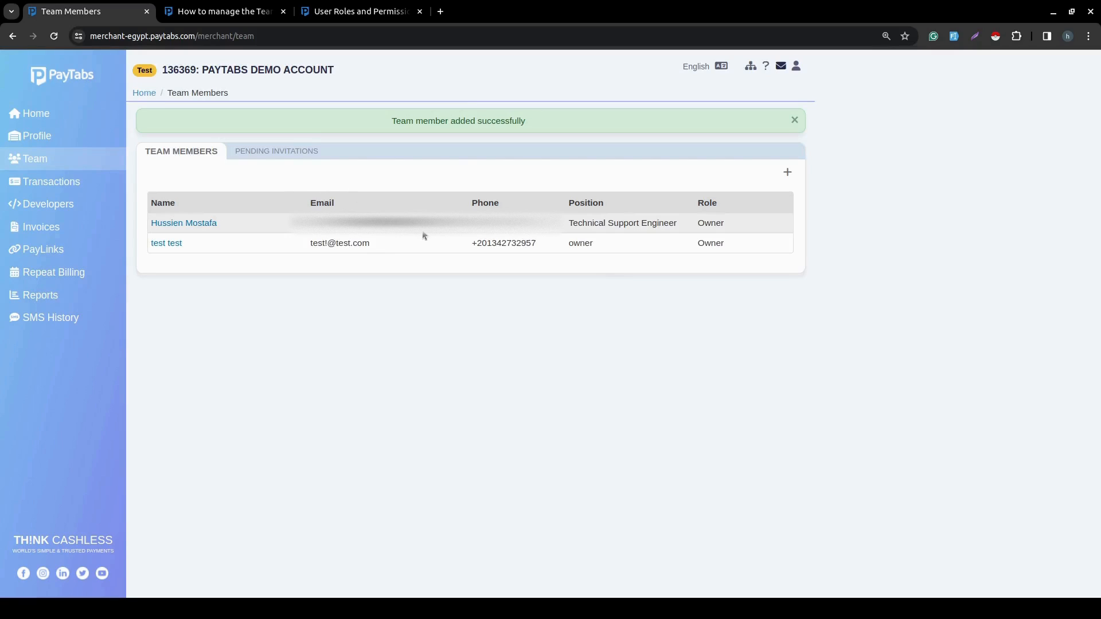
- Start adding another team member by entering the member's e-mail address and saving it
{"action": "left_click", "coordinate": [788, 173]}
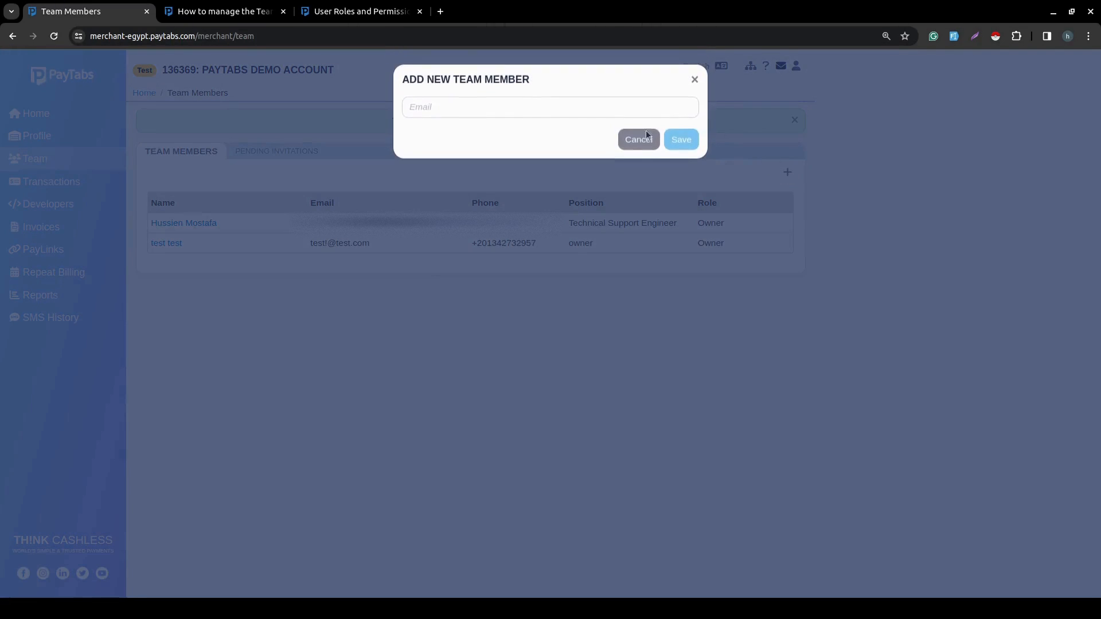
{"action": "left_click", "coordinate": [560, 112]}
{"action": "left_click", "coordinate": [531, 137]}
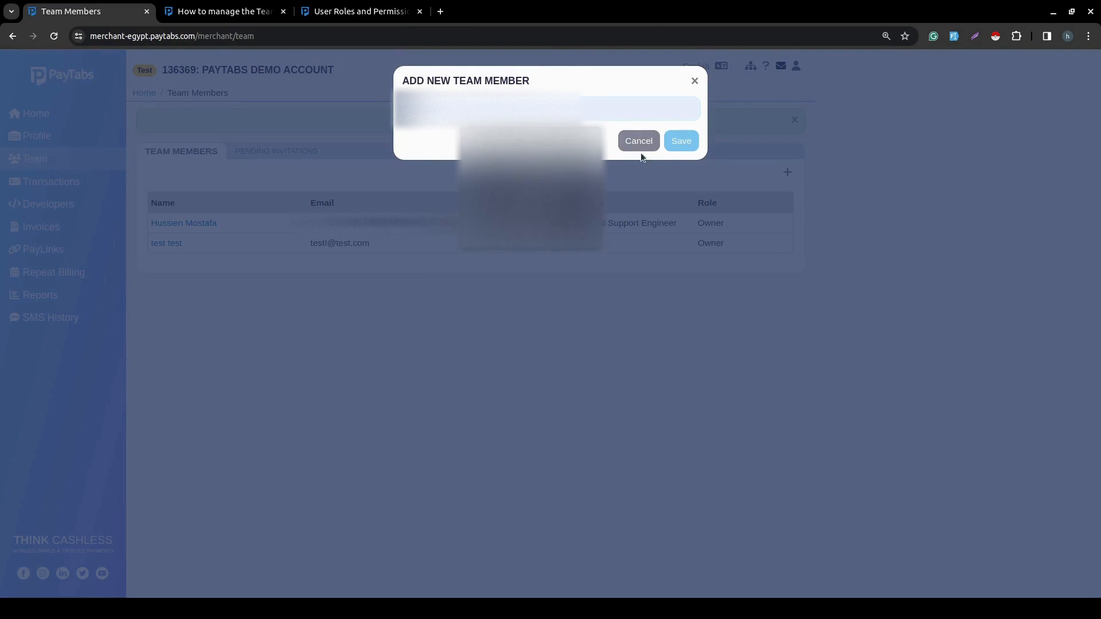
{"action": "left_click", "coordinate": [690, 146]}
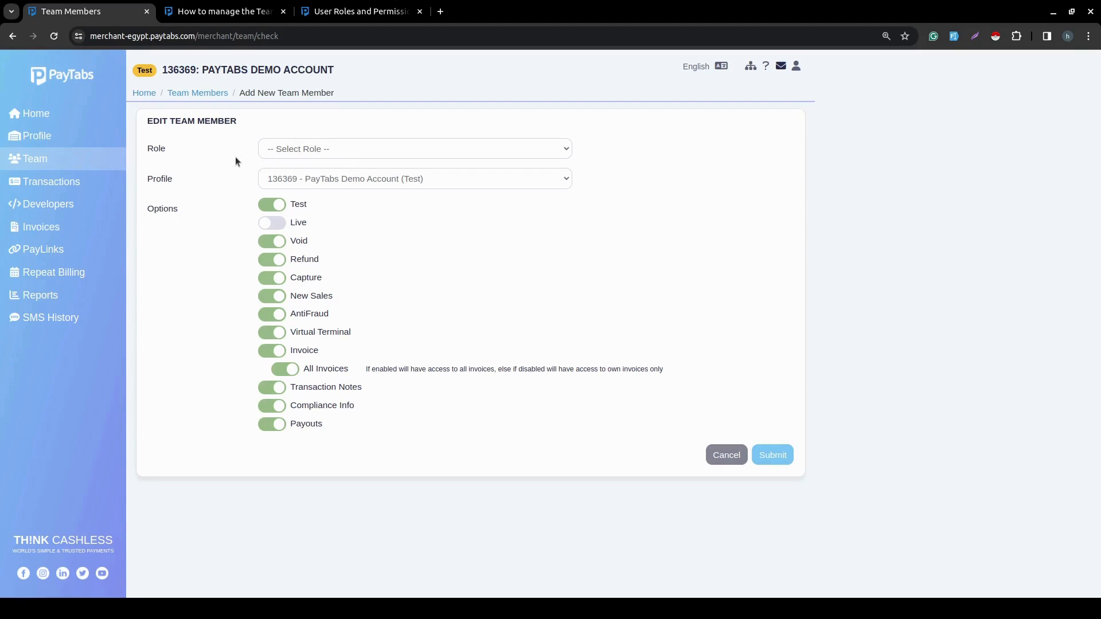
- Set the role to Owner, choose the 136369 - PayTabs Demo Account (Test) profile, and submit the invitation
{"action": "left_click", "coordinate": [339, 146]}
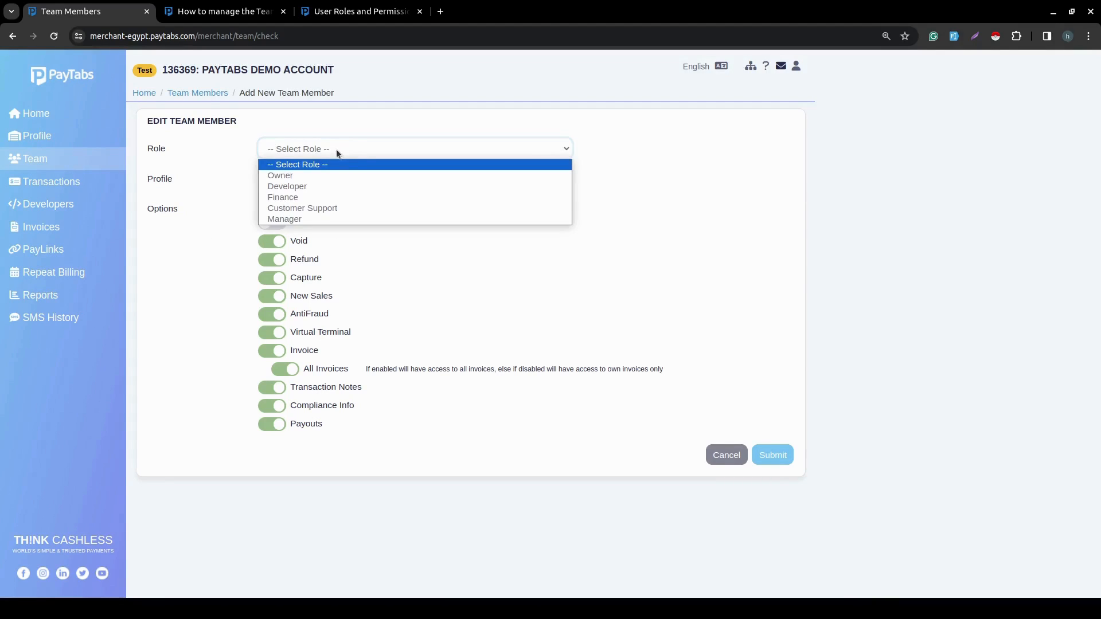
{"action": "left_click", "coordinate": [318, 179]}
{"action": "left_click", "coordinate": [318, 179]}
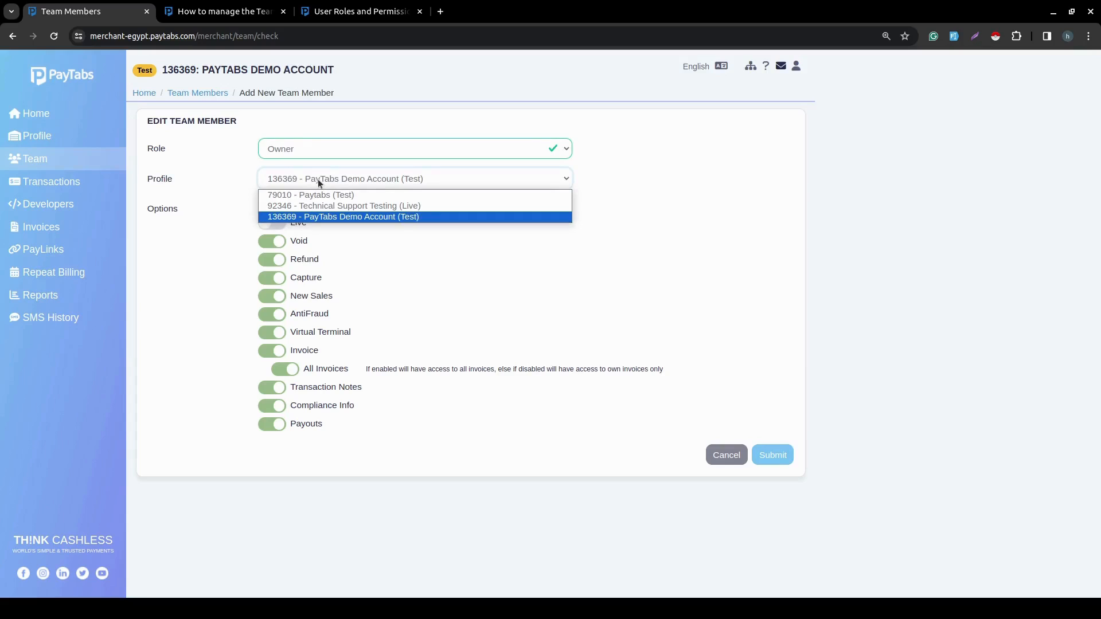
{"action": "left_click", "coordinate": [297, 217]}
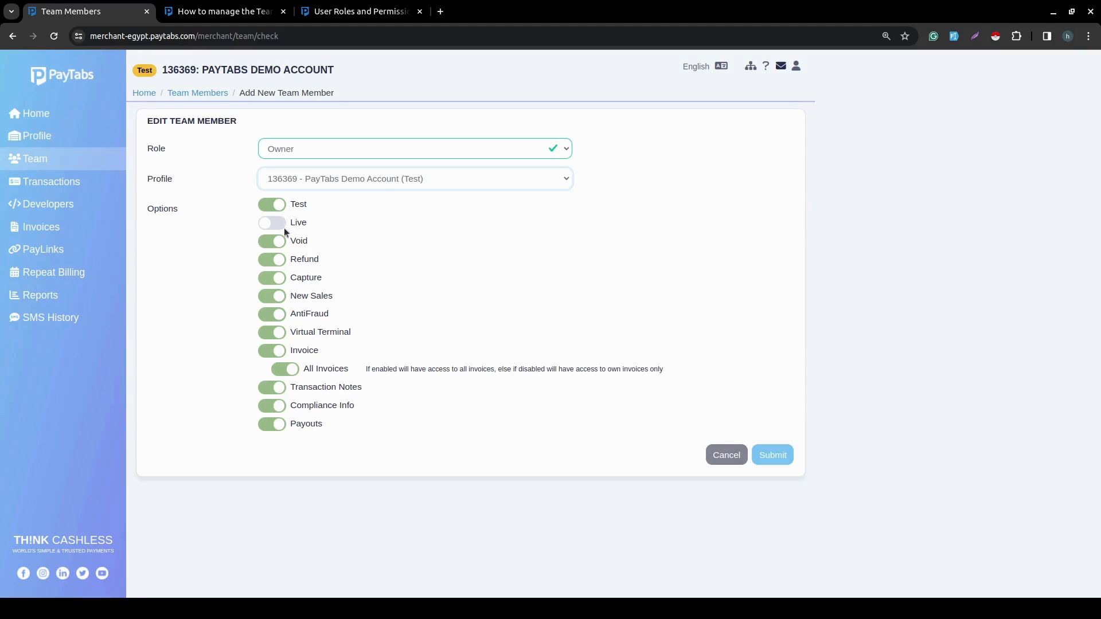
{"action": "left_click", "coordinate": [789, 454]}
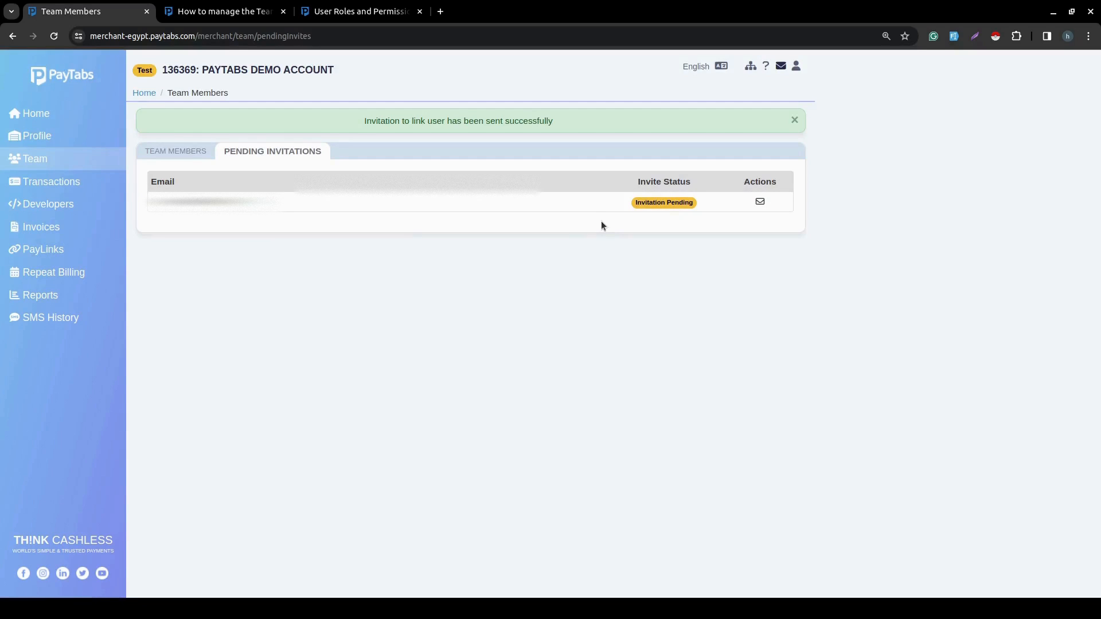
- Review the Team Members and Pending Invitations lists and the test test member's details
{"action": "left_click", "coordinate": [188, 153]}
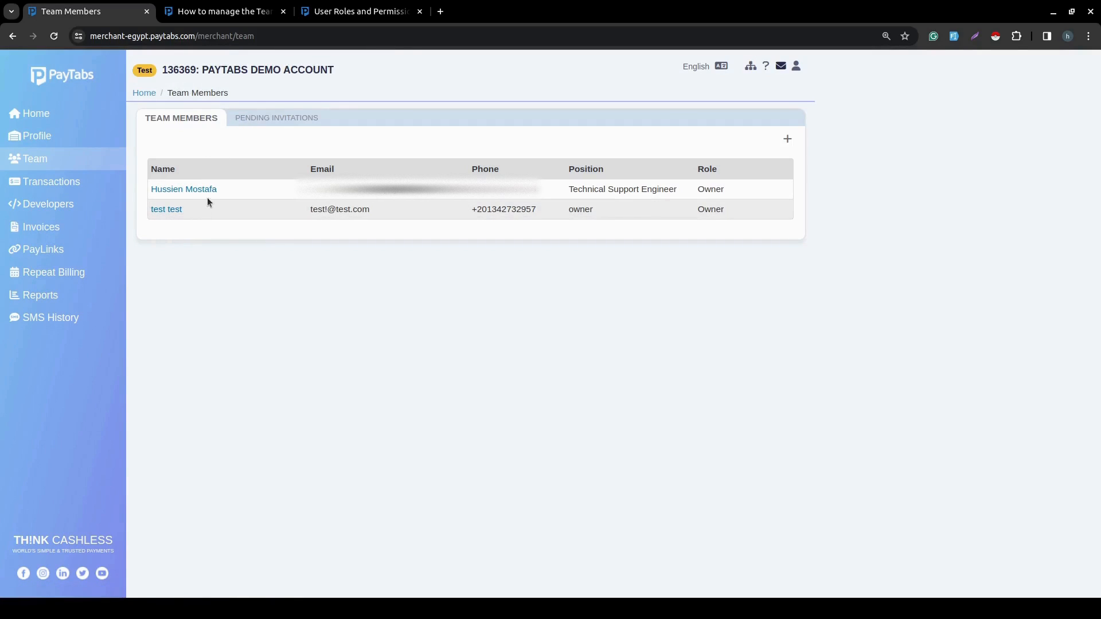
{"action": "left_click", "coordinate": [293, 119]}
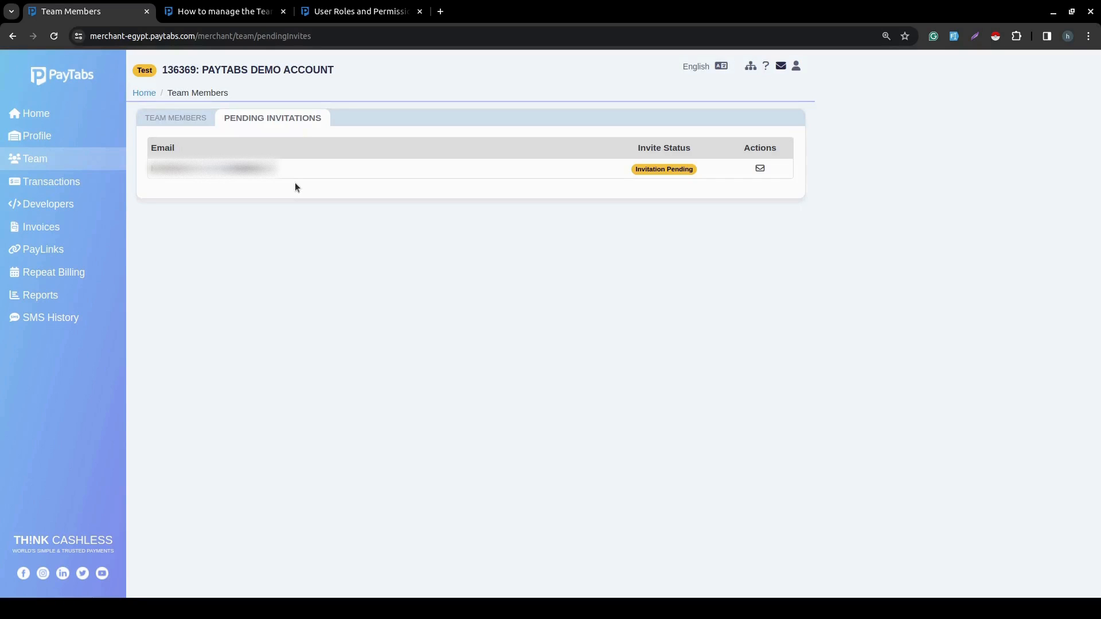
{"action": "left_click", "coordinate": [189, 118]}
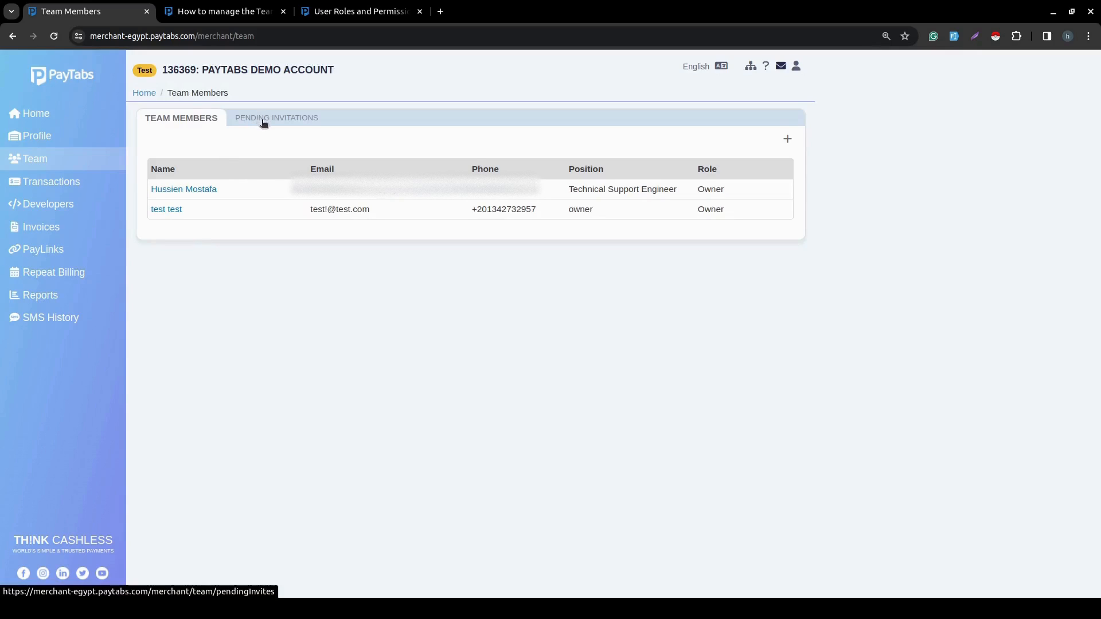
{"action": "left_click", "coordinate": [165, 210]}
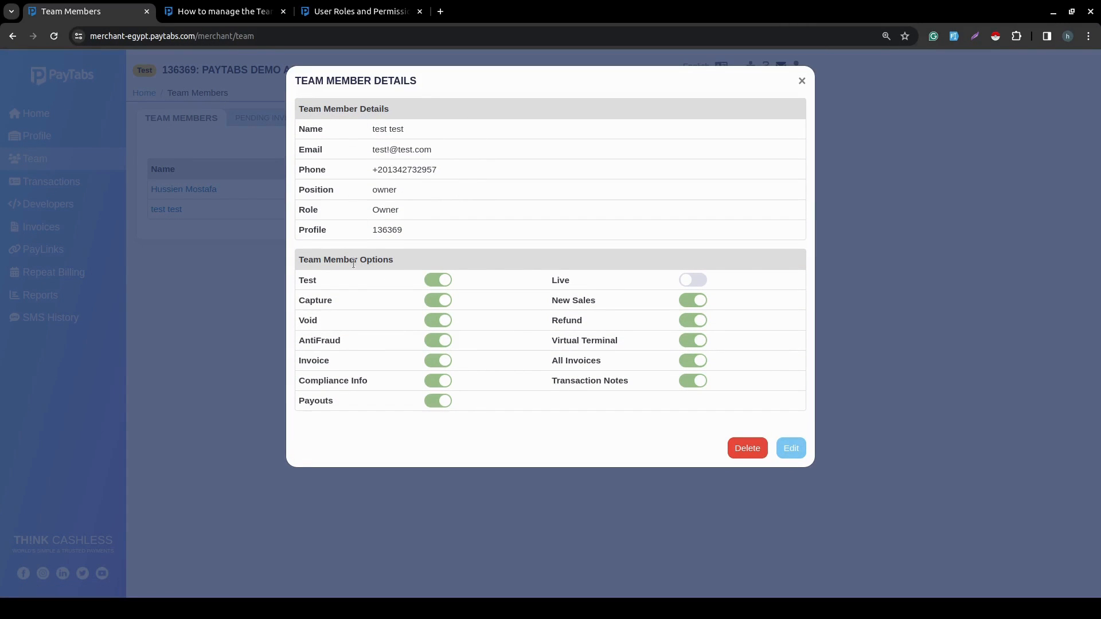
{"action": "left_click", "coordinate": [240, 300]}
{"action": "left_click", "coordinate": [300, 119]}
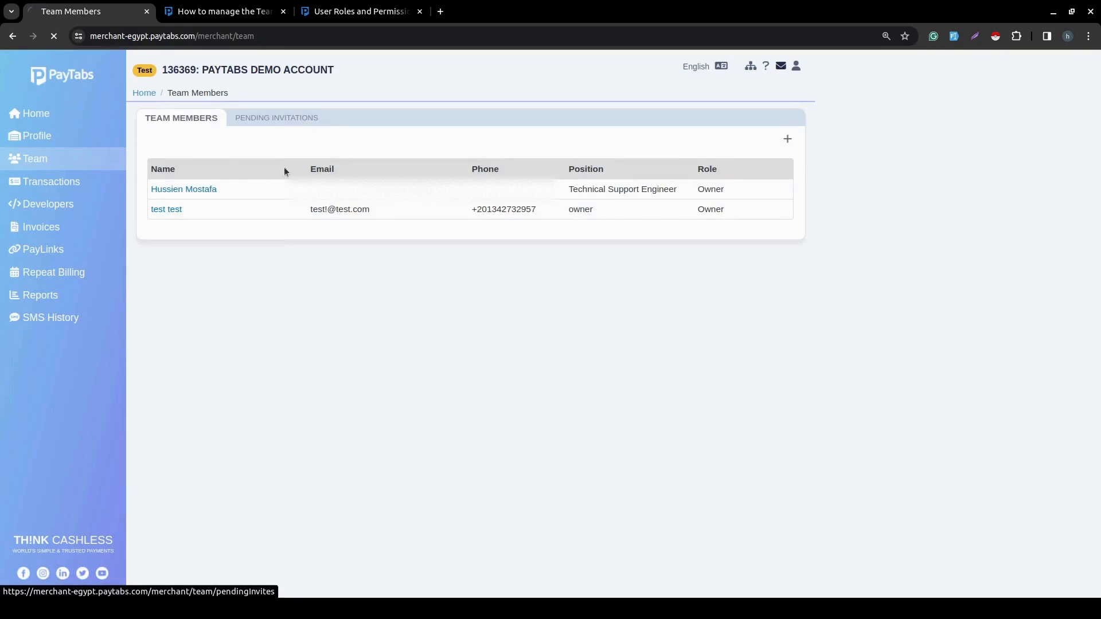
{"action": "left_click", "coordinate": [167, 118]}
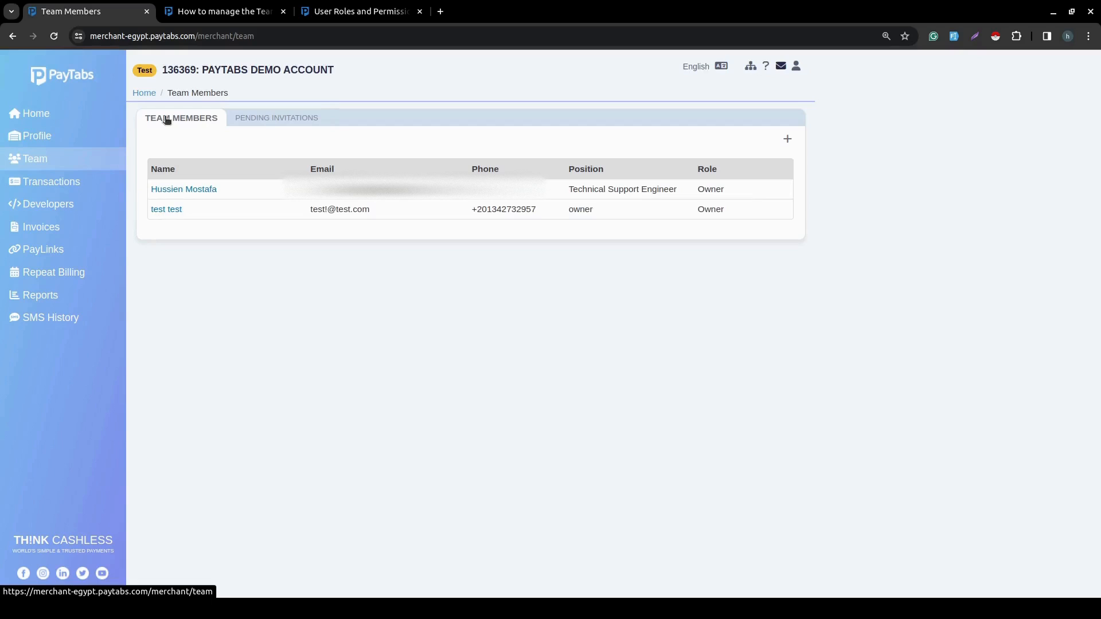
- Open the test test member's details and its edit form
{"action": "left_click", "coordinate": [167, 211]}
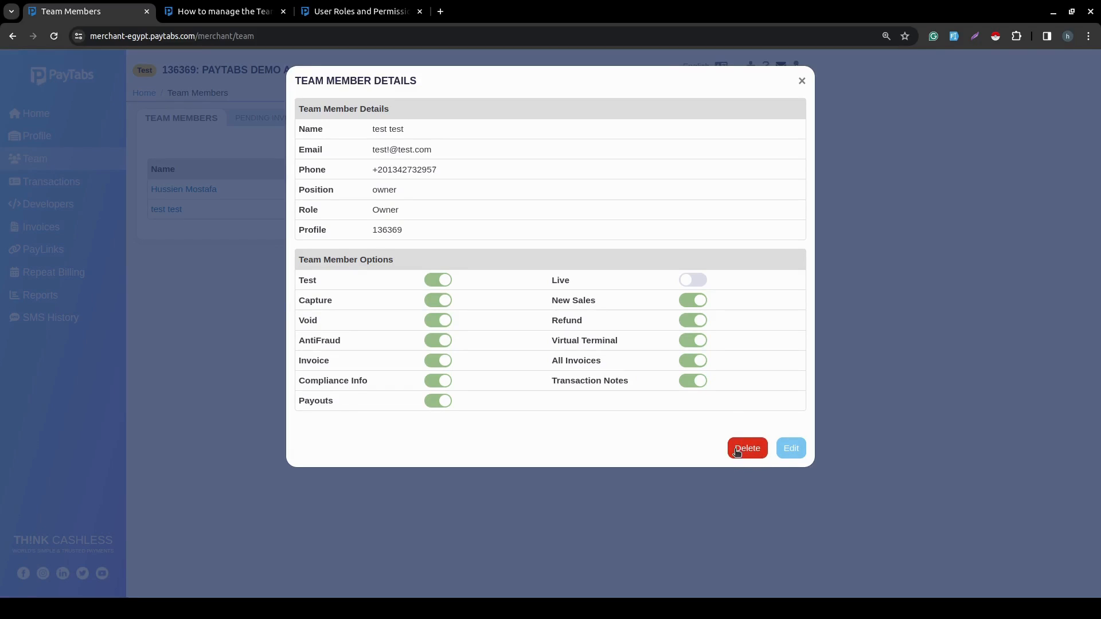
{"action": "left_click", "coordinate": [792, 452]}
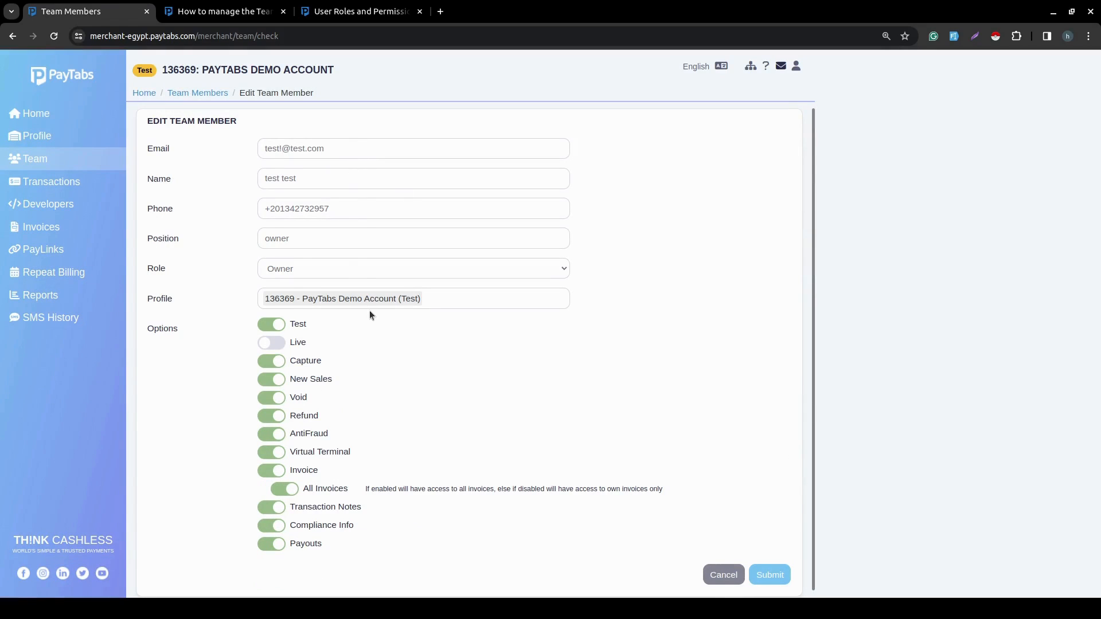
{"action": "scroll", "coordinate": [369, 313], "scroll_direction": "down", "scroll_amount": 1}
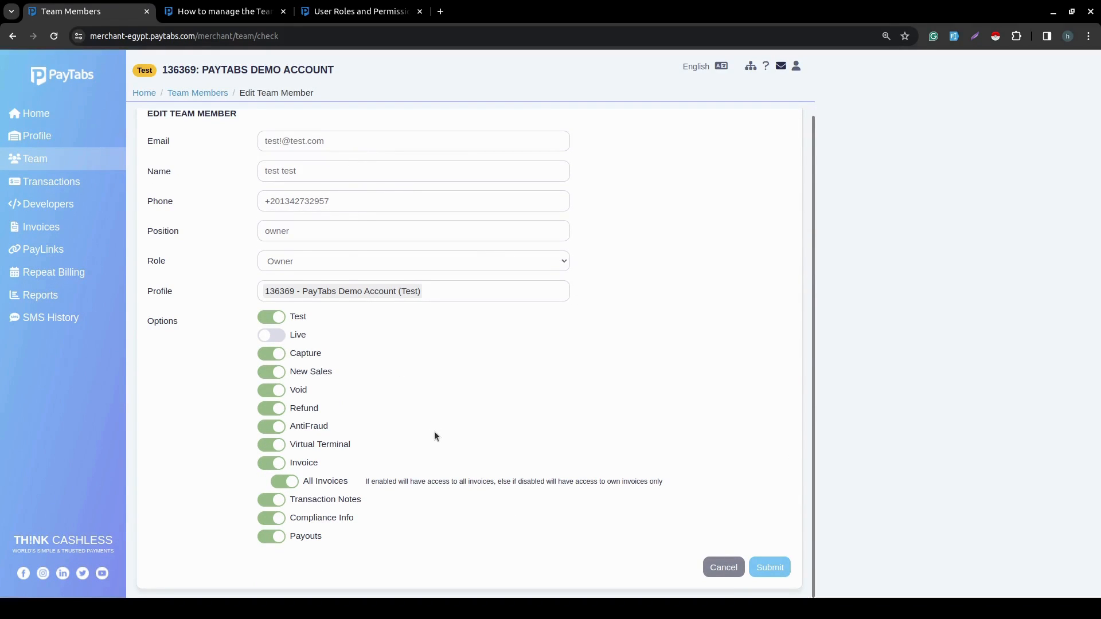